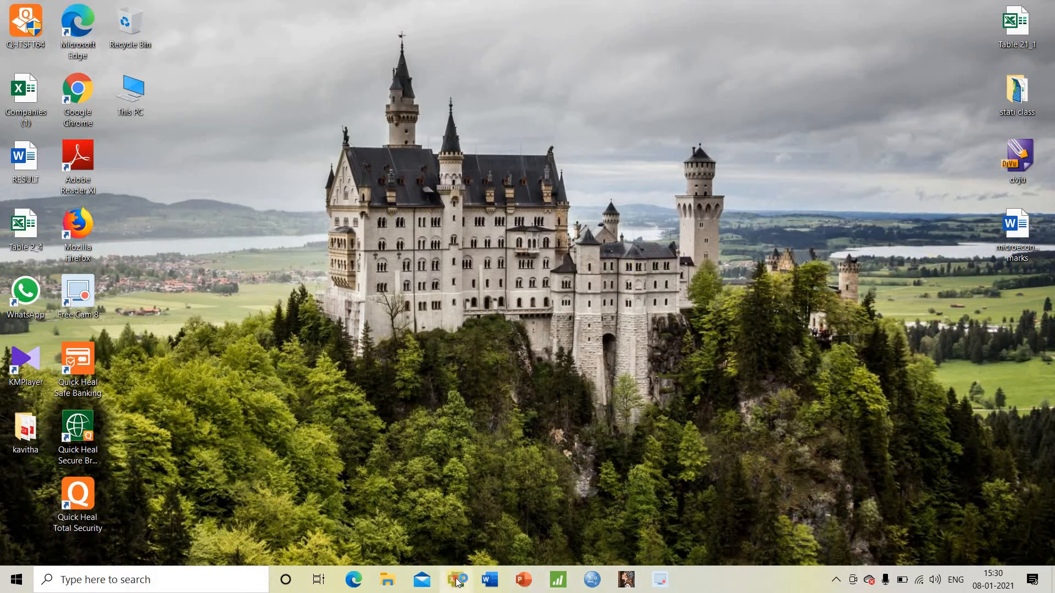
Open Excel with a new blank workbook and maximize its window.
left_click(457, 581)
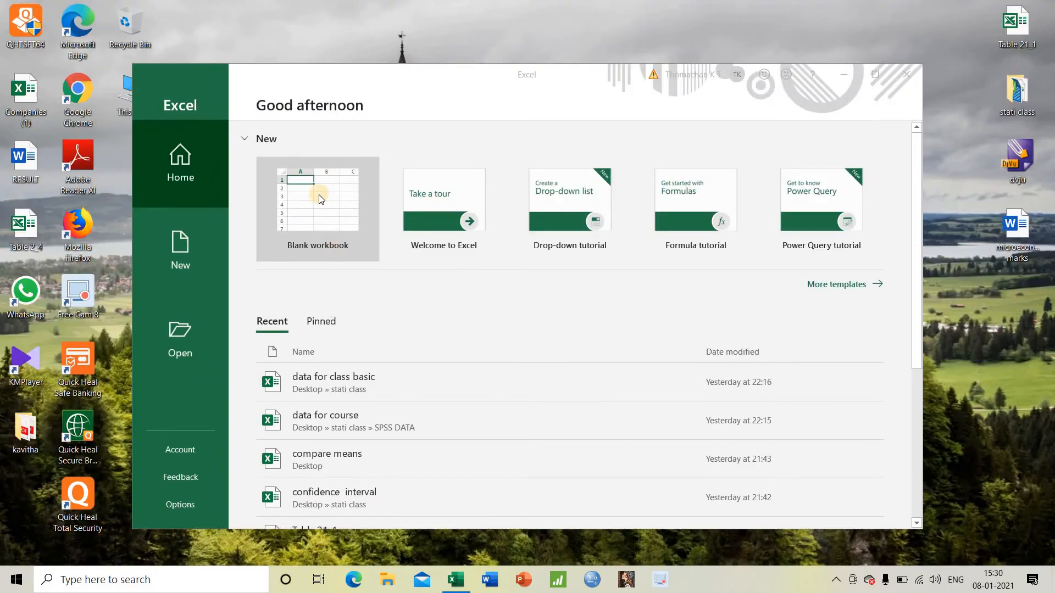
left_click(319, 196)
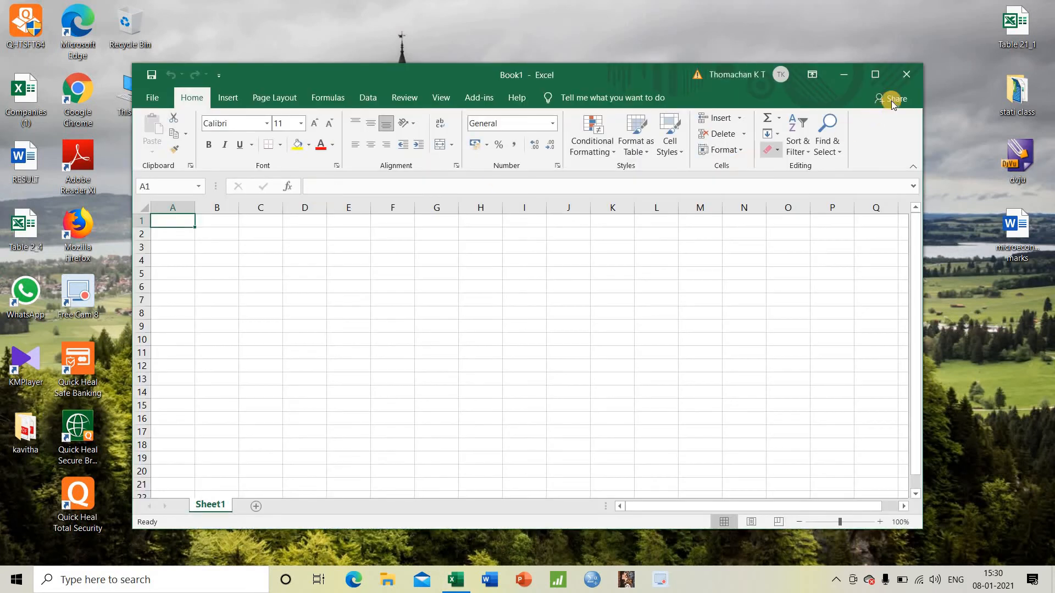
left_click(876, 75)
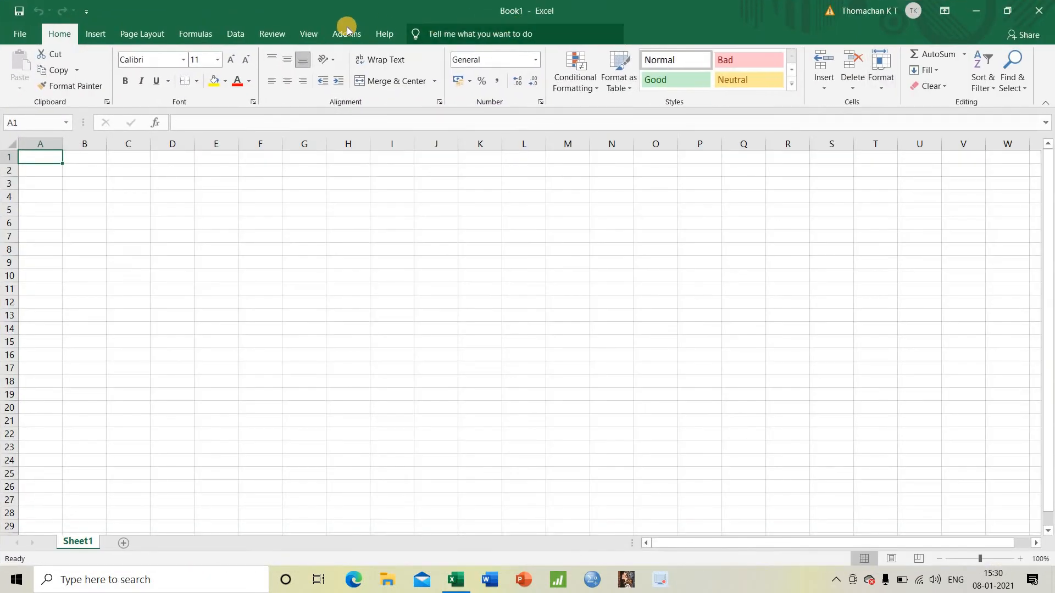
Plot a MegaStat normal distribution that calculates z given P, with P .05, mean 0, standard deviation 1 and two-tail shading.
left_click(347, 33)
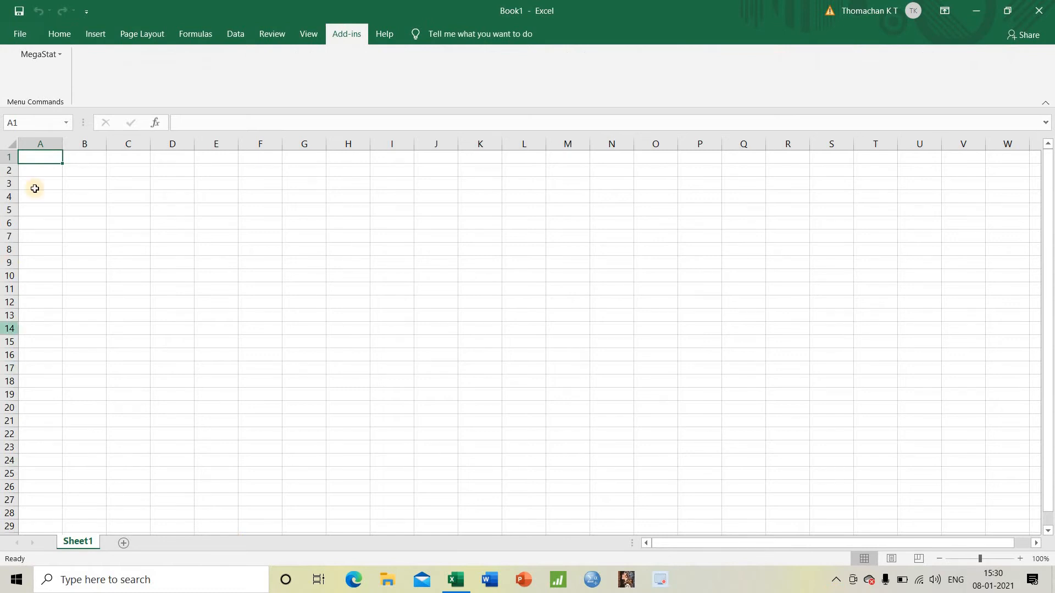
left_click(30, 54)
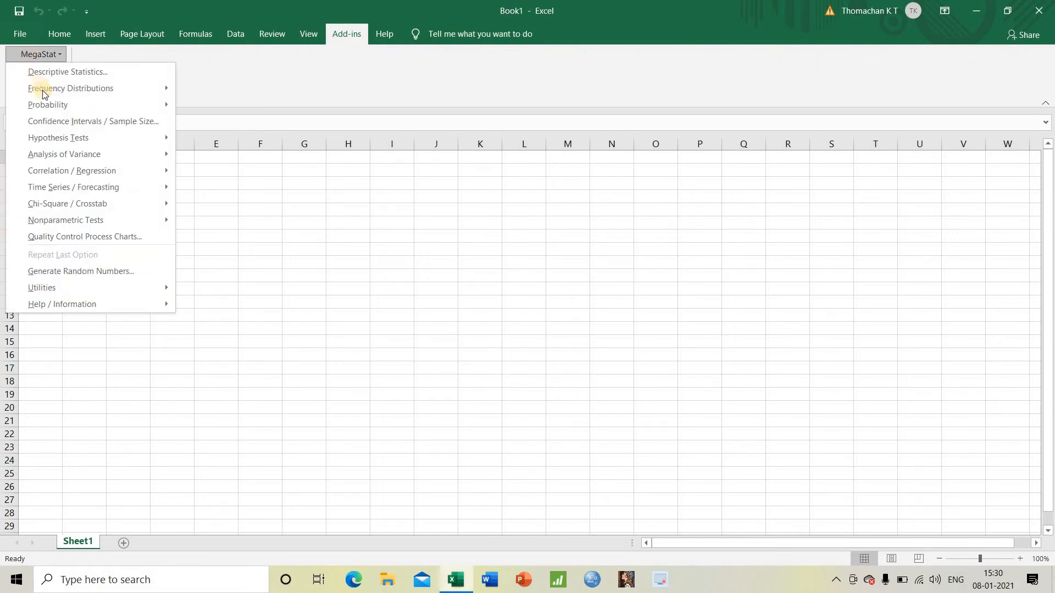
mouse_move(144, 104)
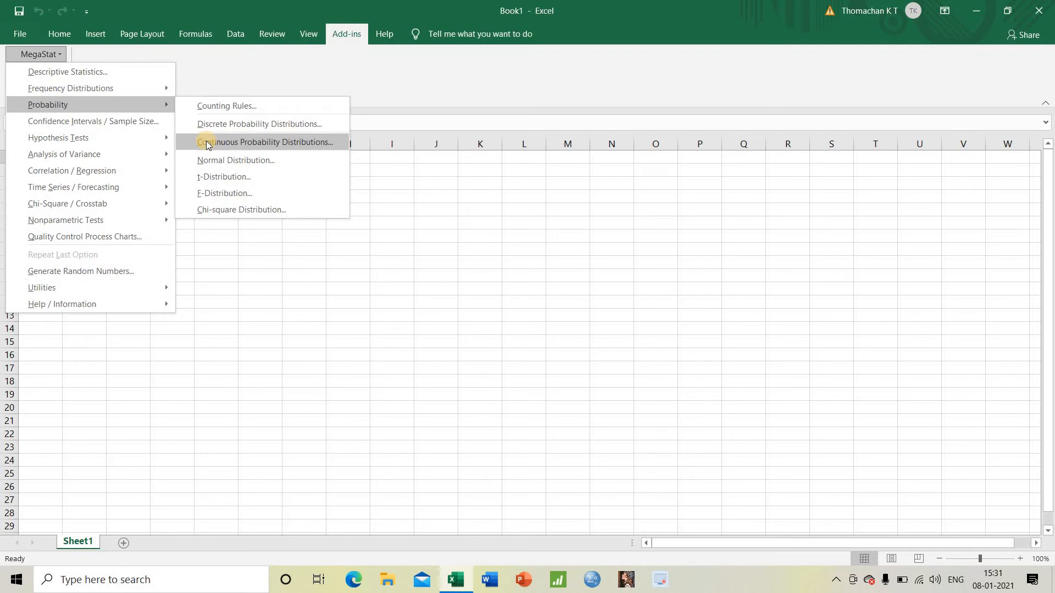
left_click(223, 159)
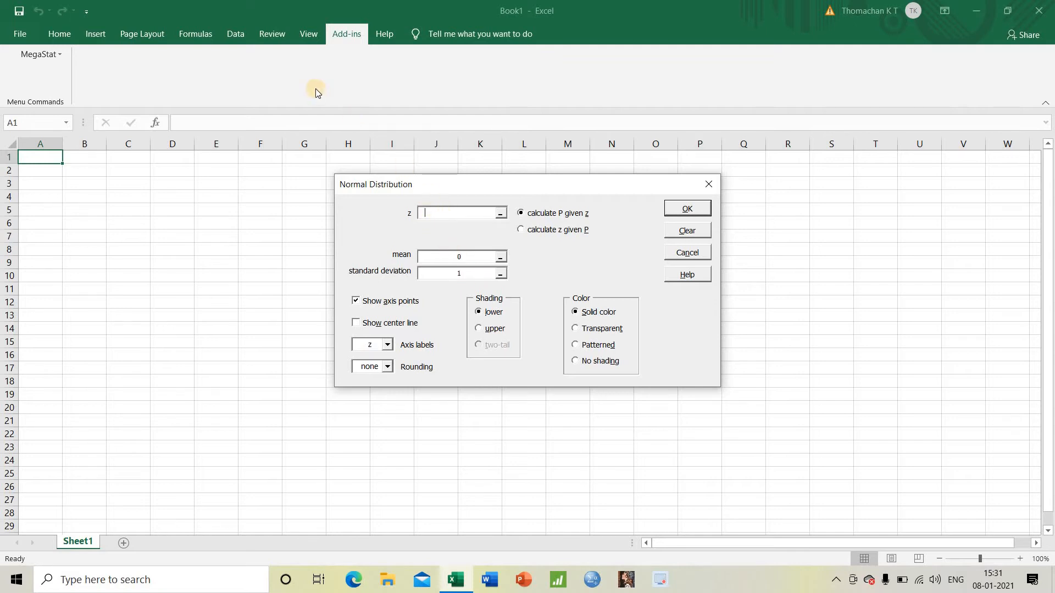
left_click(520, 230)
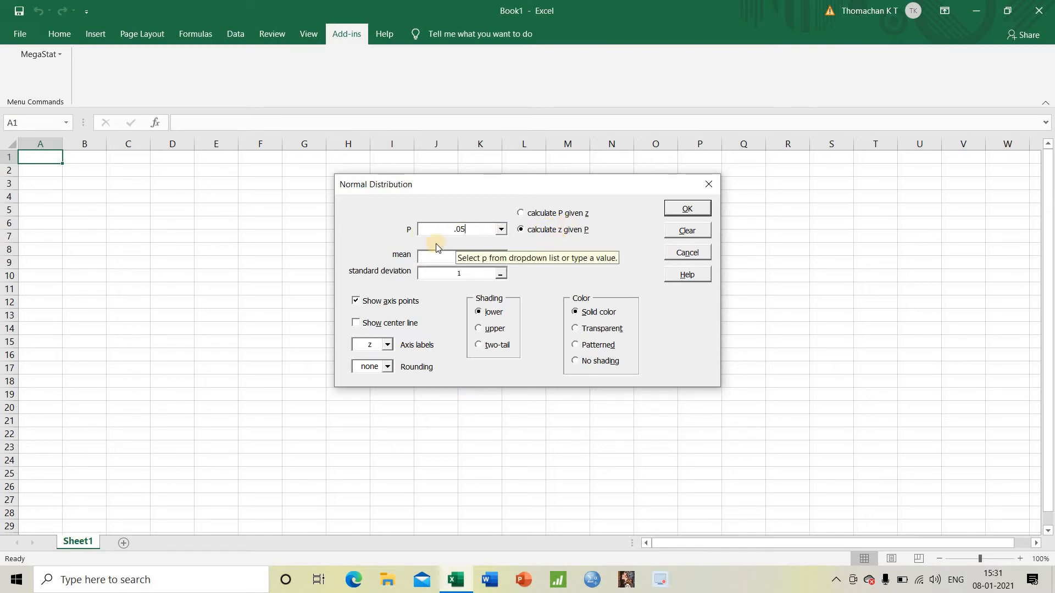
left_click(479, 345)
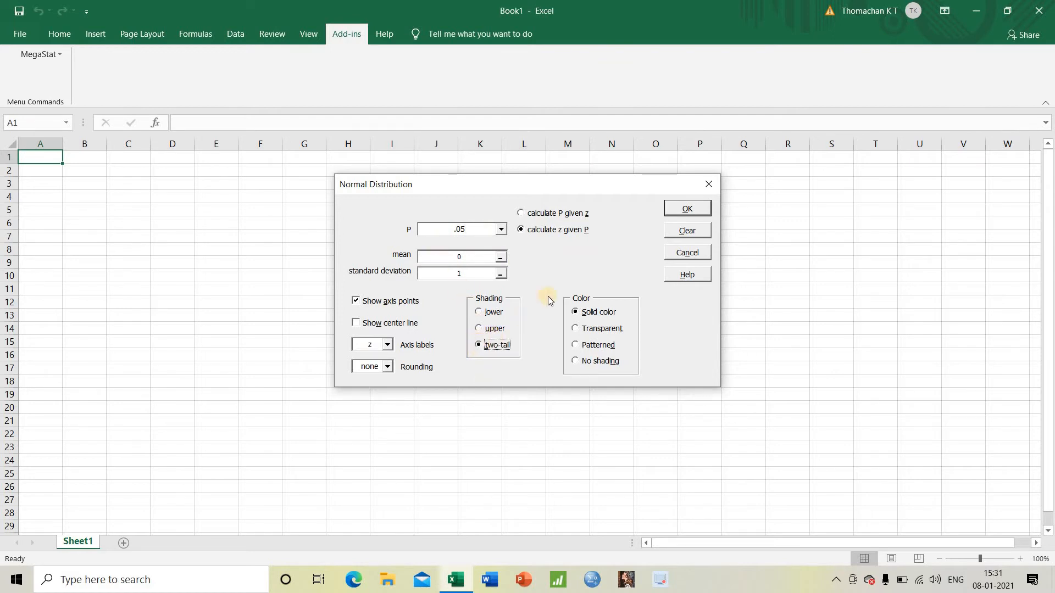
left_click(684, 209)
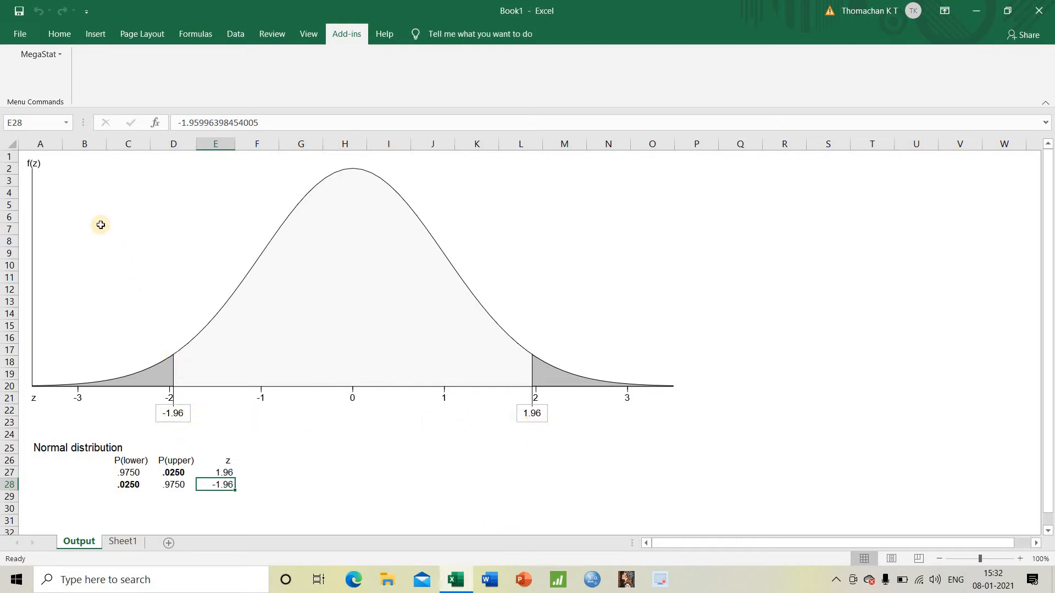
Overlay the lower-tail critical z value for P .05 on the normal distribution curve.
left_click(37, 54)
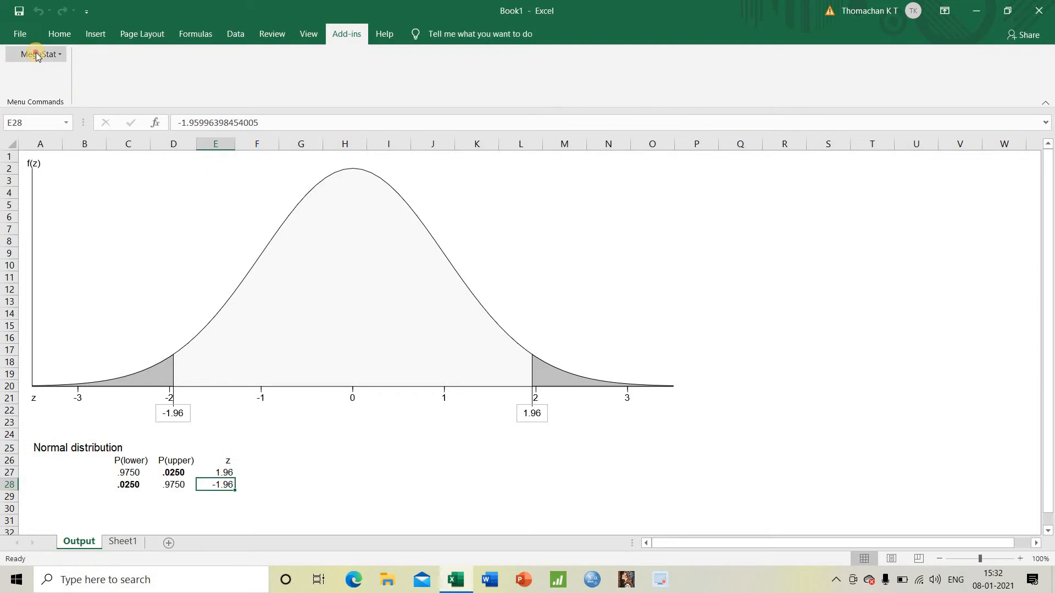
mouse_move(52, 104)
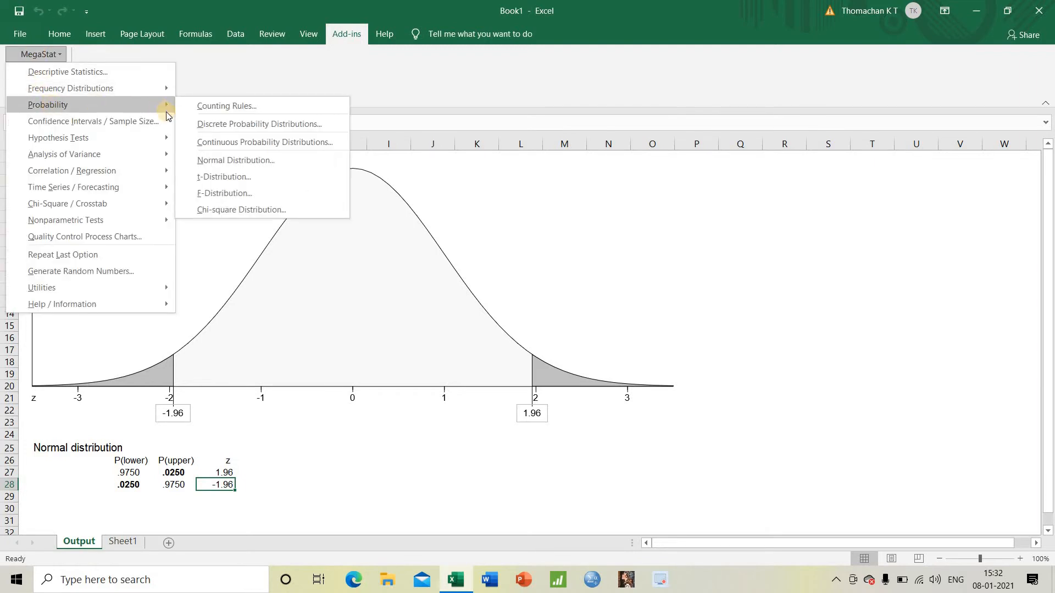
left_click(216, 163)
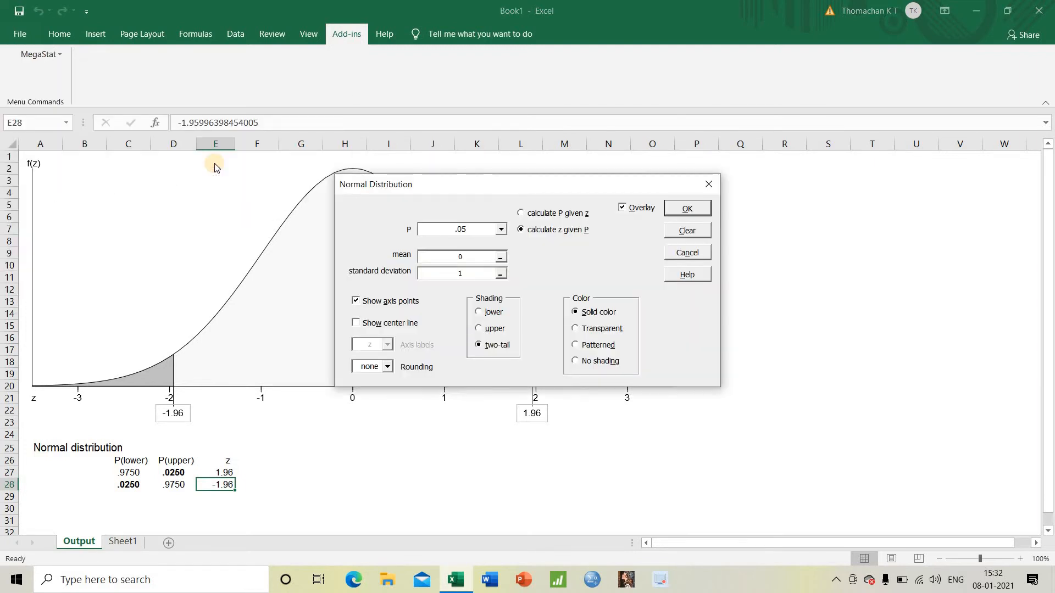
left_click(479, 312)
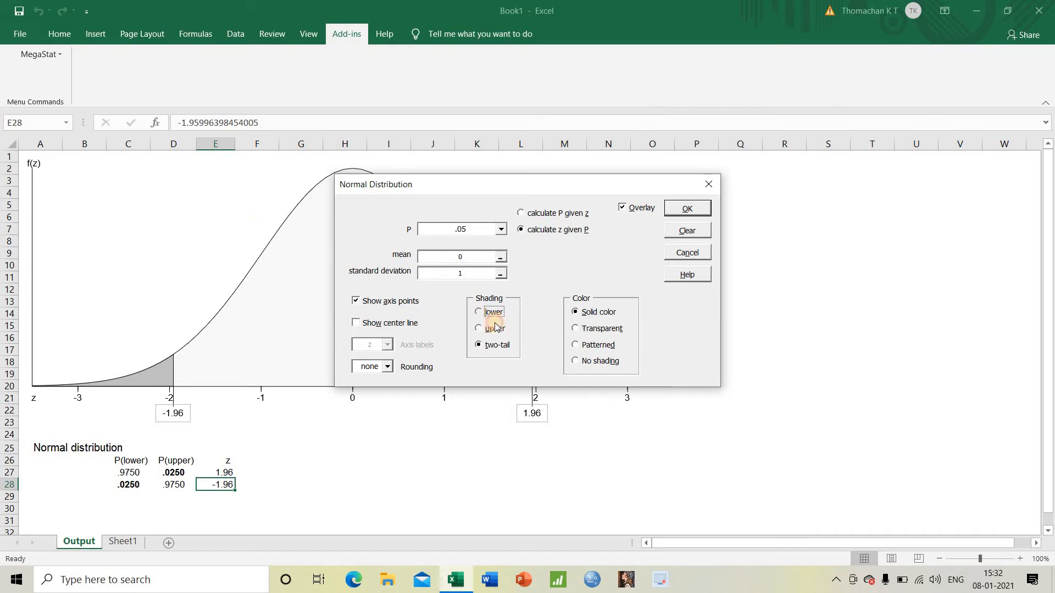
left_click(686, 209)
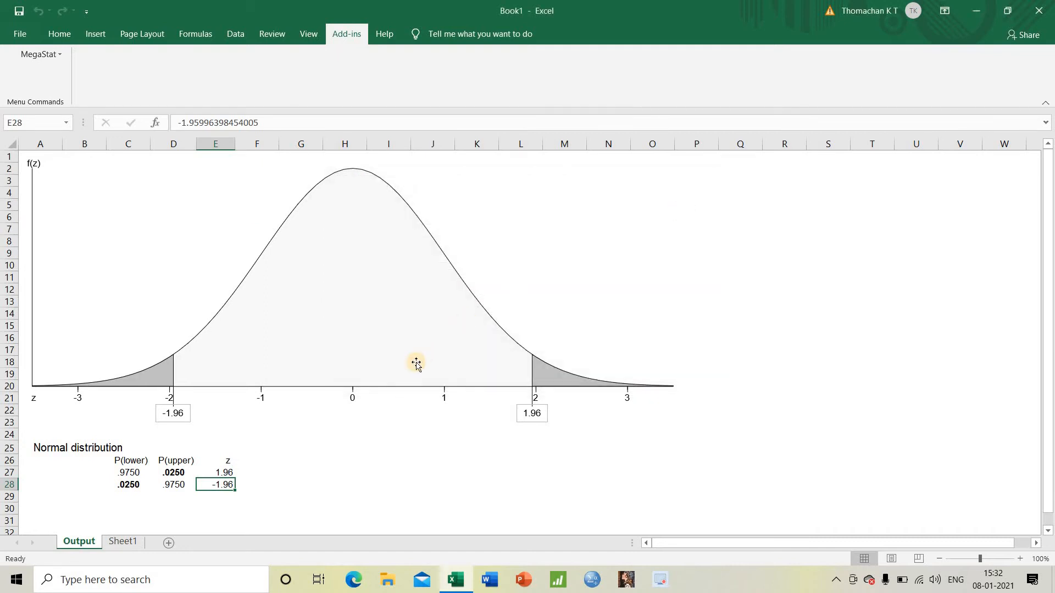
scroll(416, 363, "down", 1)
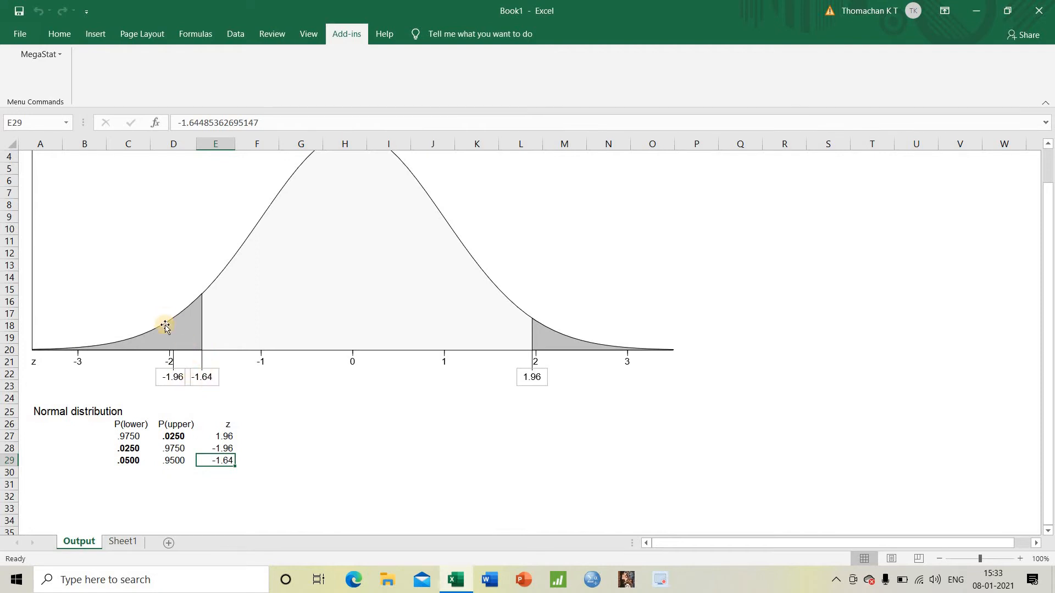
Overlay the upper-tail critical z value for P .05 on the normal distribution and review the output.
left_click(38, 54)
left_click(40, 58)
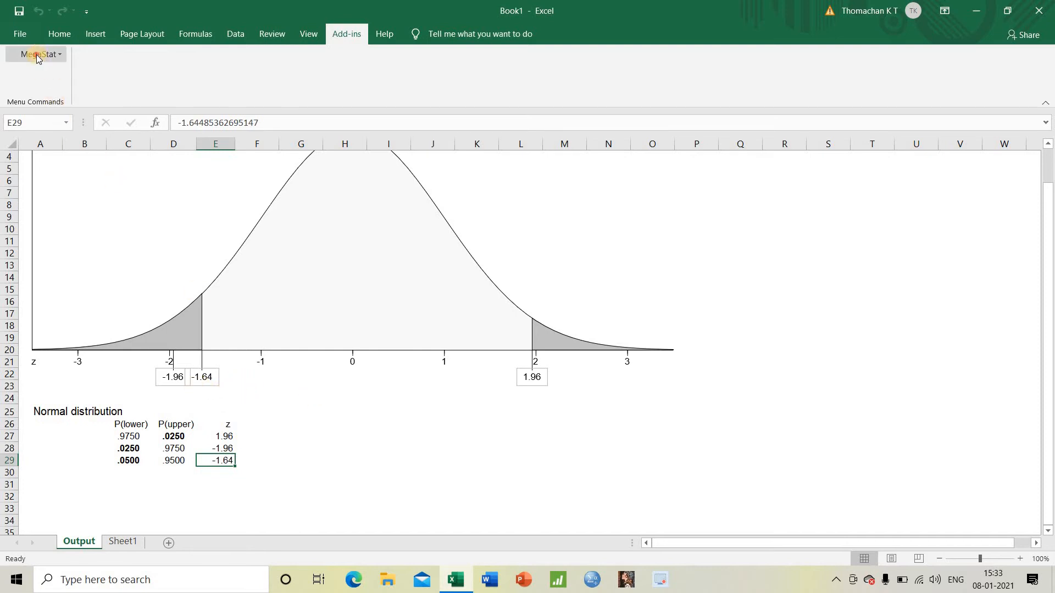
mouse_move(76, 106)
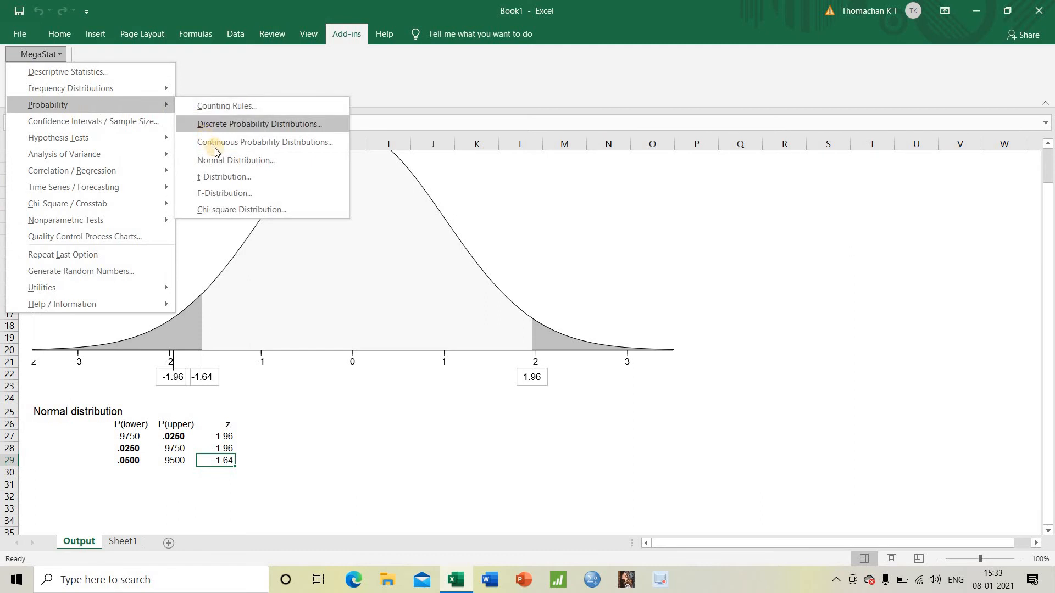
left_click(222, 160)
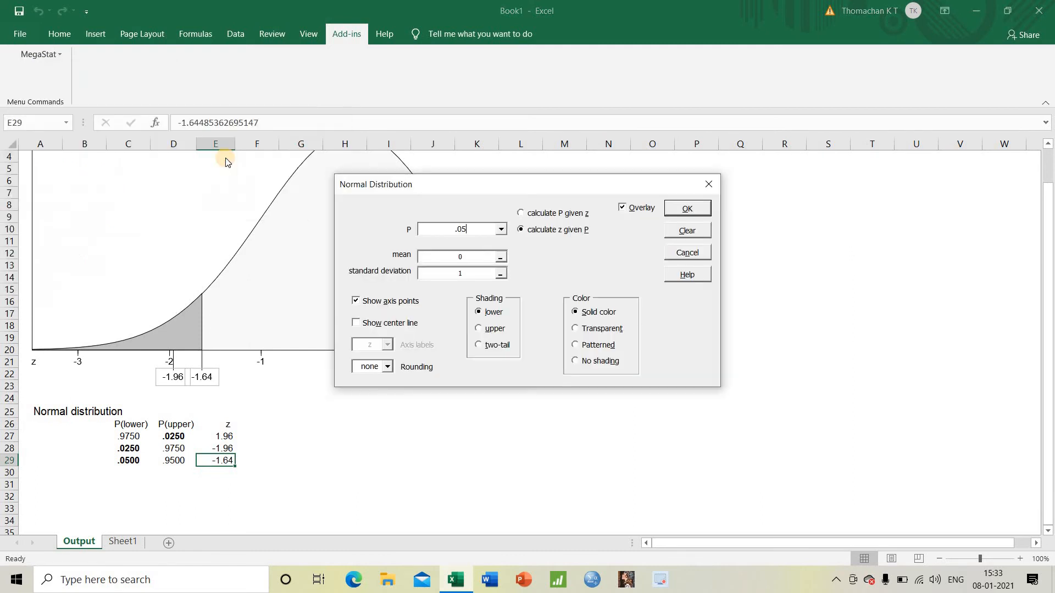
left_click(478, 328)
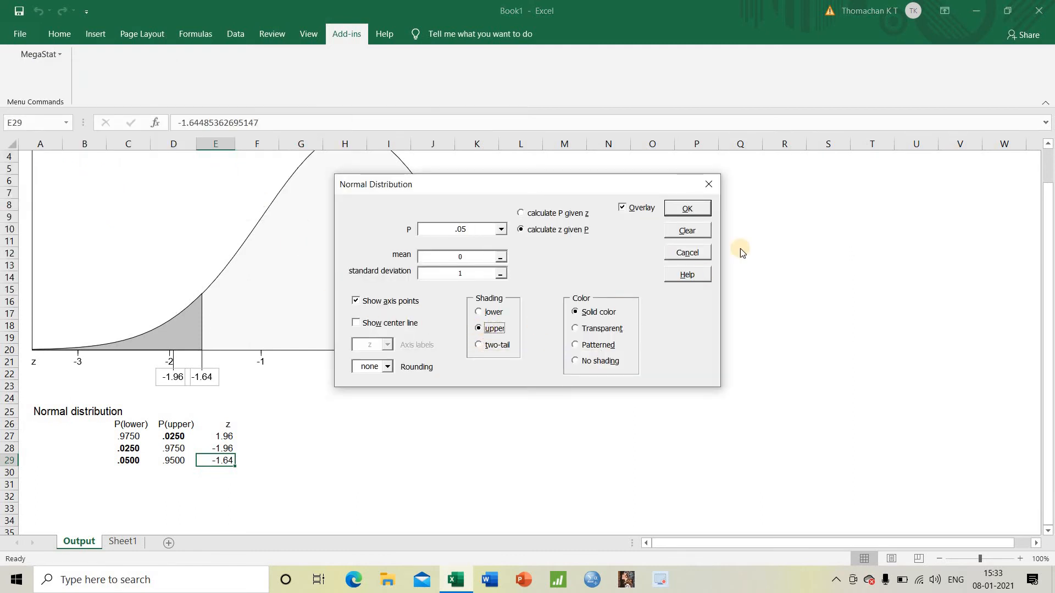
left_click(690, 209)
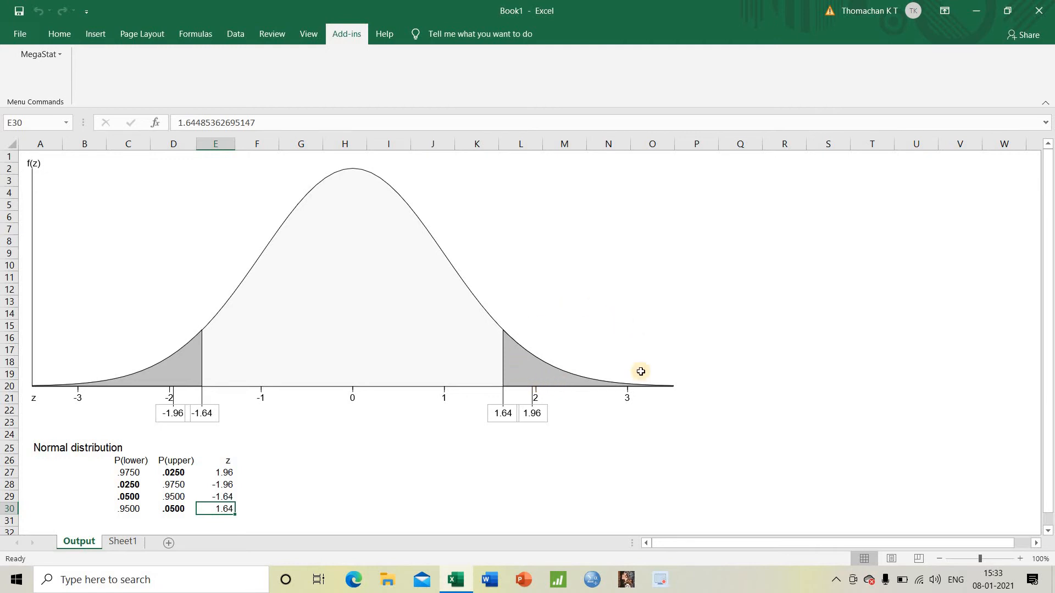
scroll(406, 415, "down", 3)
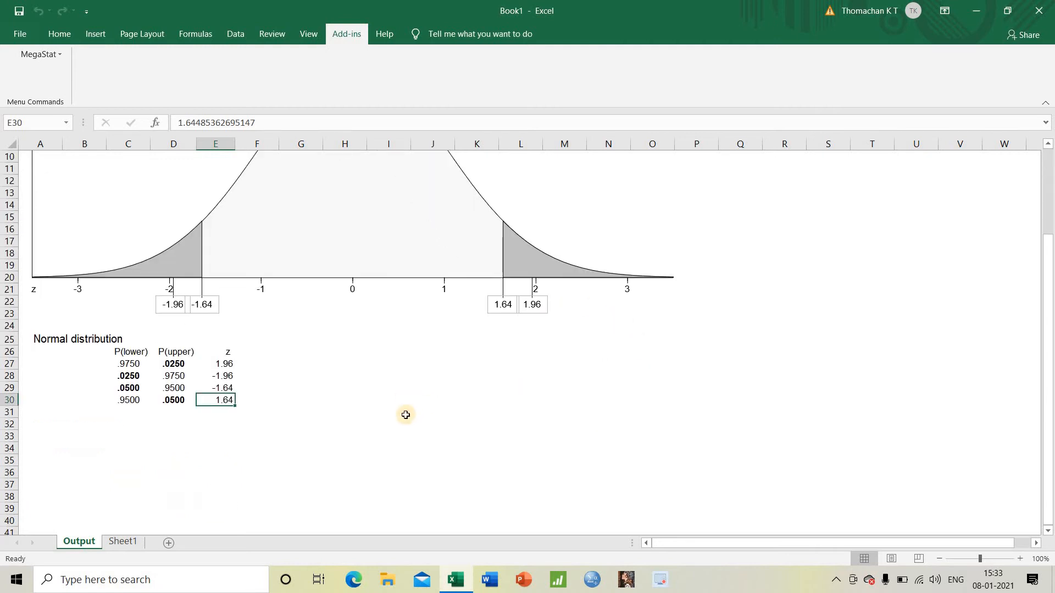
scroll(405, 415, "down", 4)
scroll(405, 415, "up", 7)
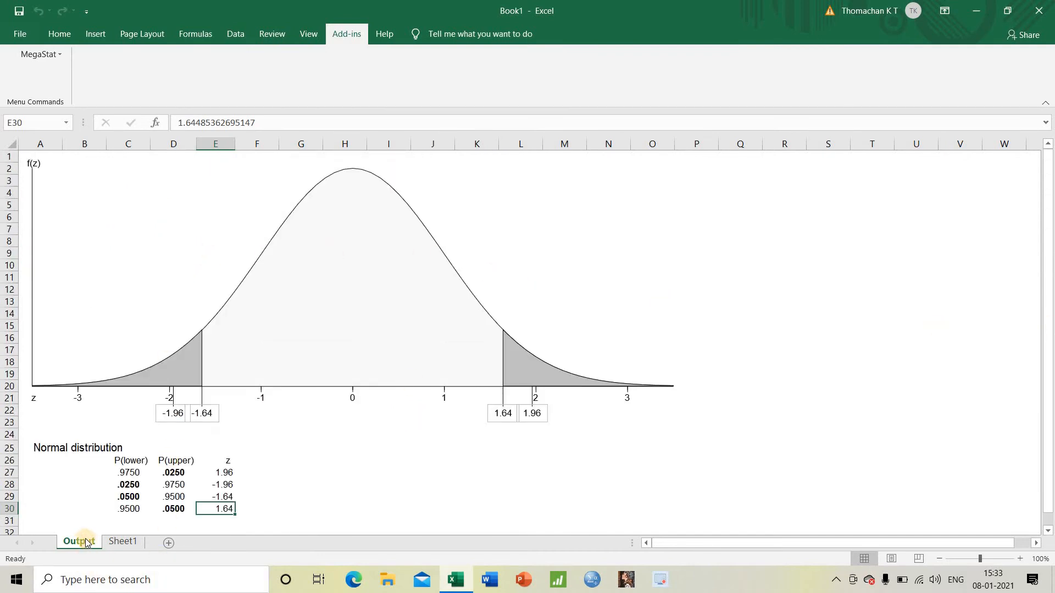
From Sheet1, plot a MegaStat t-distribution that calculates t given P, with P .05, df 20 and two-tail shading.
left_click(125, 541)
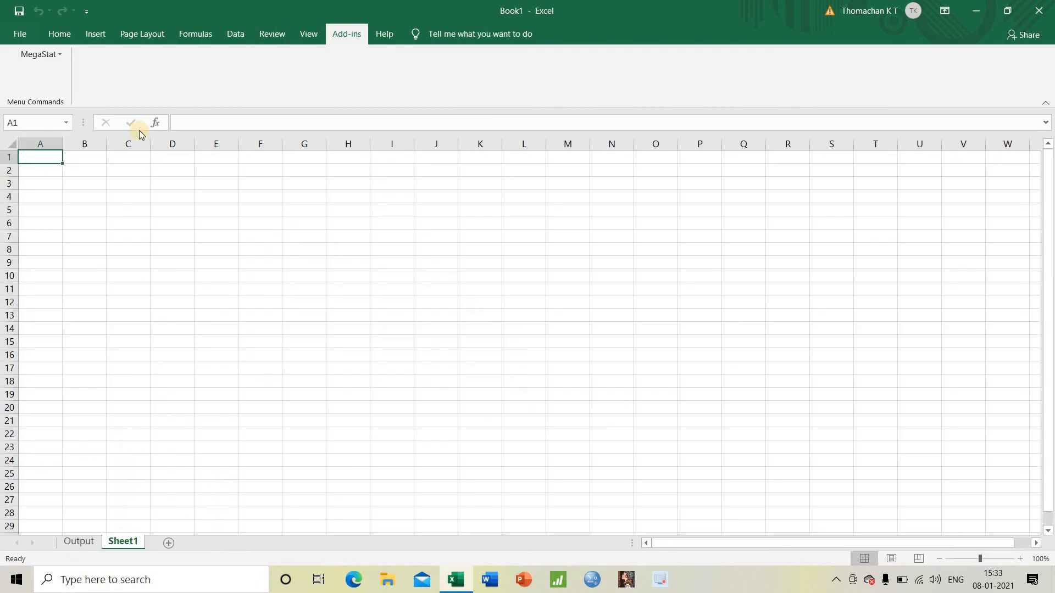
left_click(43, 54)
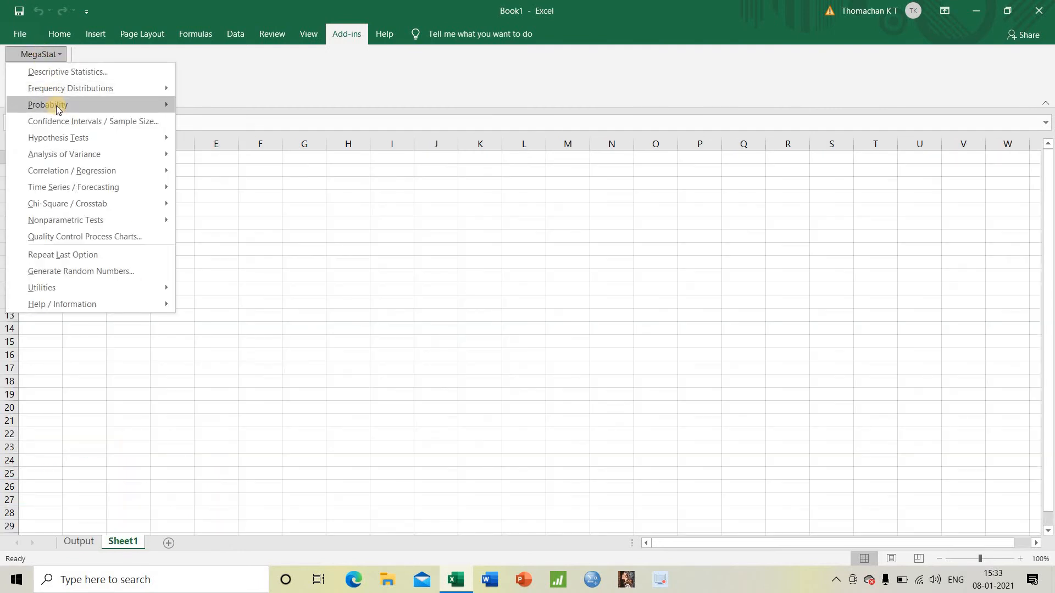
mouse_move(50, 104)
left_click(229, 177)
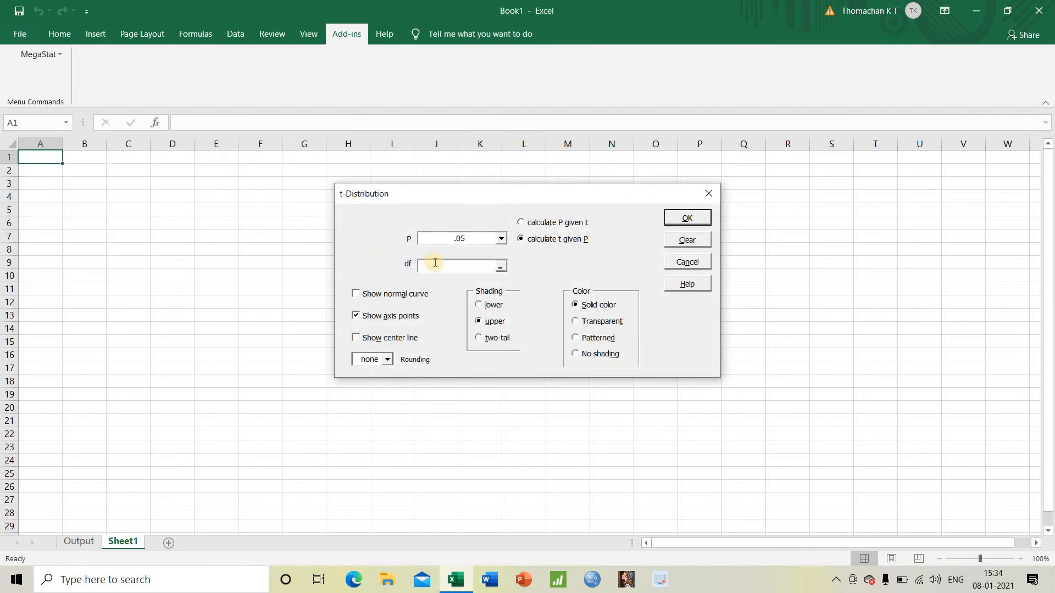
left_click(411, 229)
type(".0")
left_click(479, 339)
left_click(680, 218)
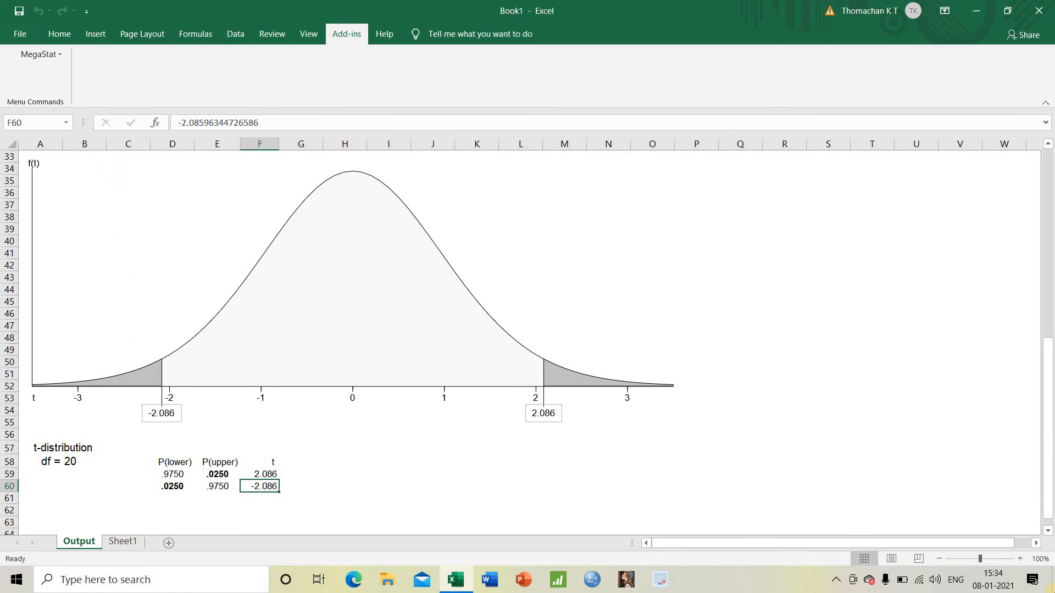
Overlay the lower-tail critical t value for P .05 on the t-distribution curve.
left_click(28, 53)
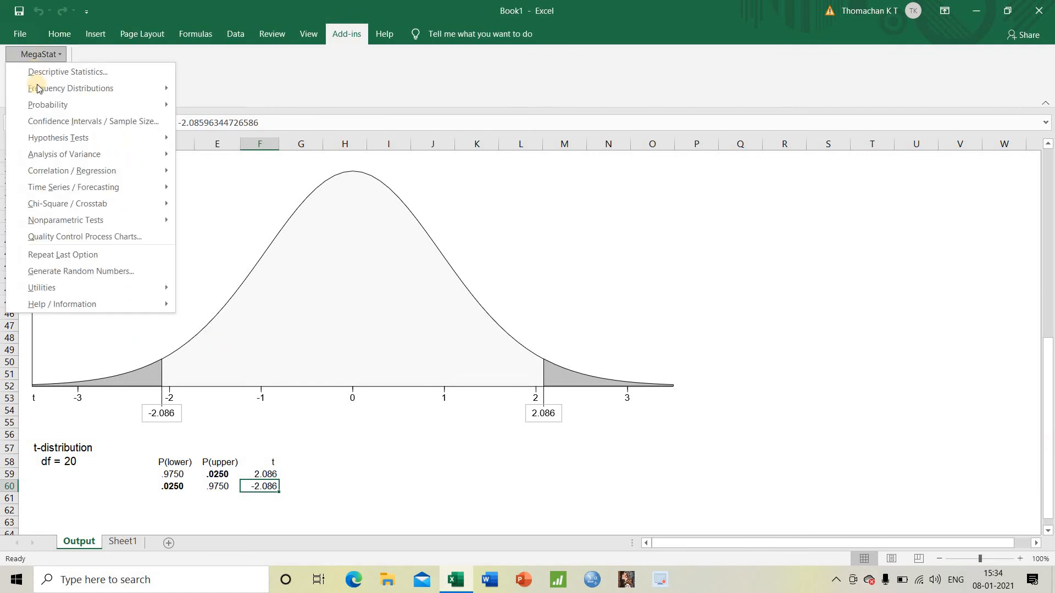
mouse_move(90, 101)
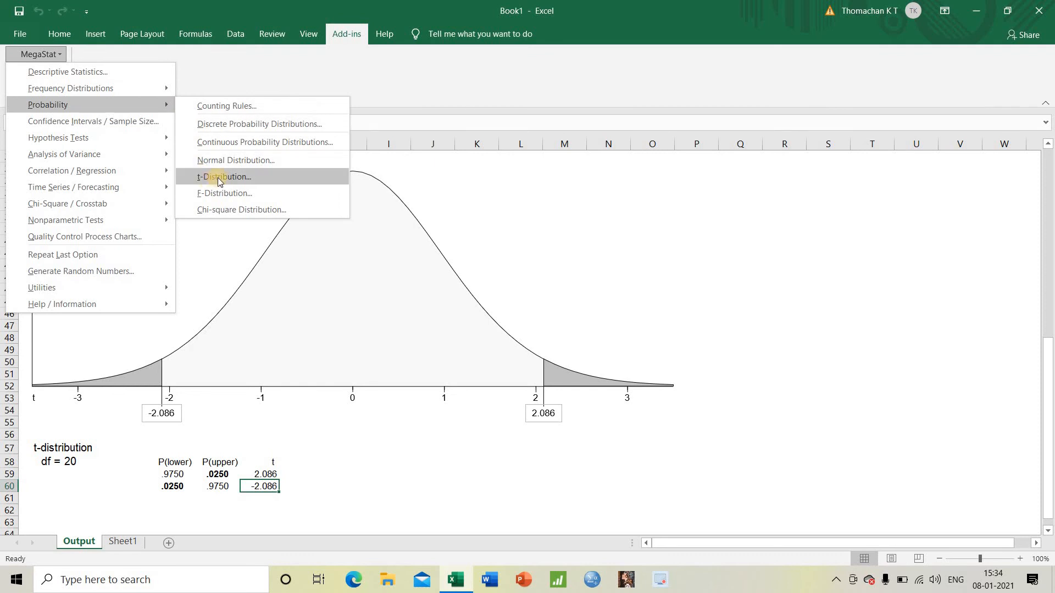
left_click(218, 177)
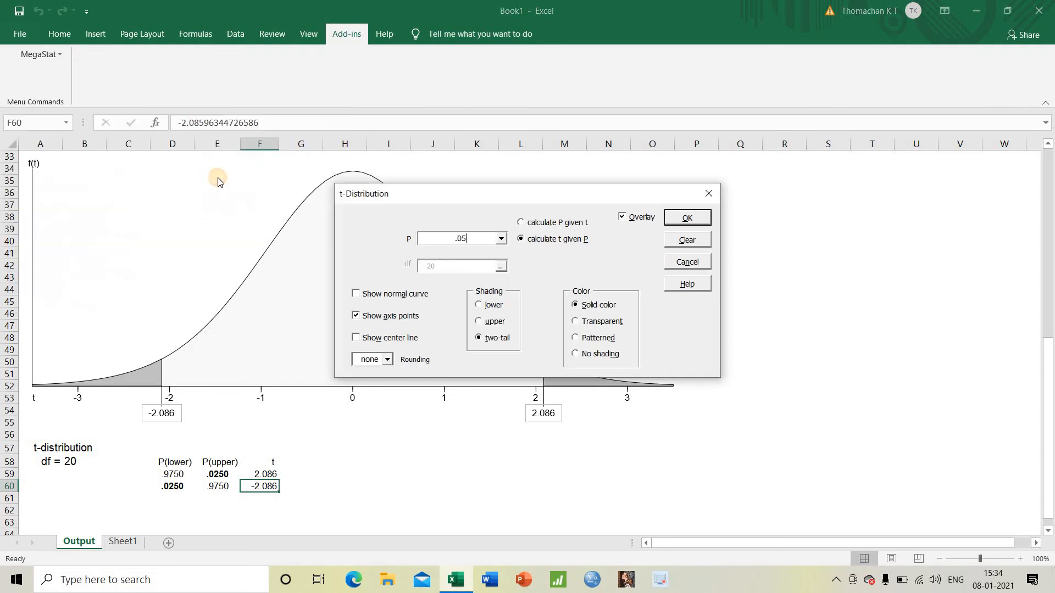
left_click(478, 305)
left_click(685, 218)
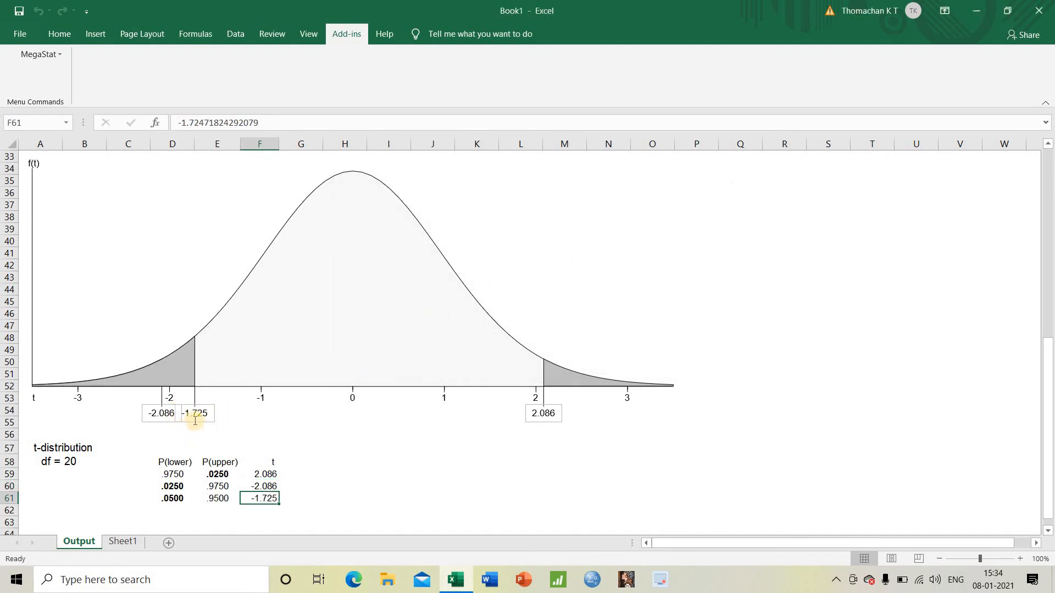
Overlay the upper-tail critical t value for P .05 on the t-distribution curve.
left_click(38, 55)
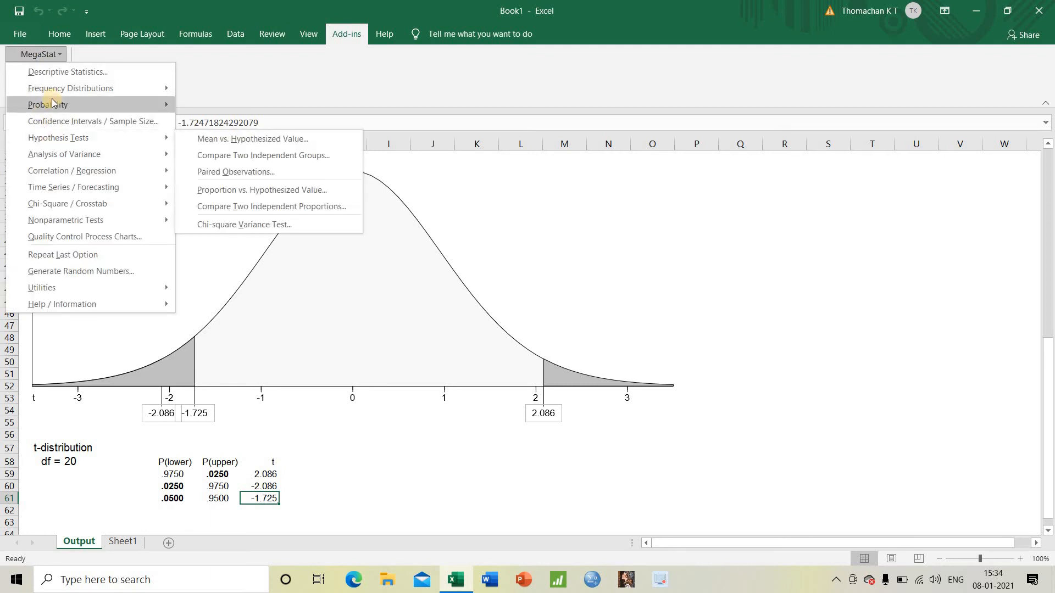
mouse_move(51, 103)
left_click(236, 177)
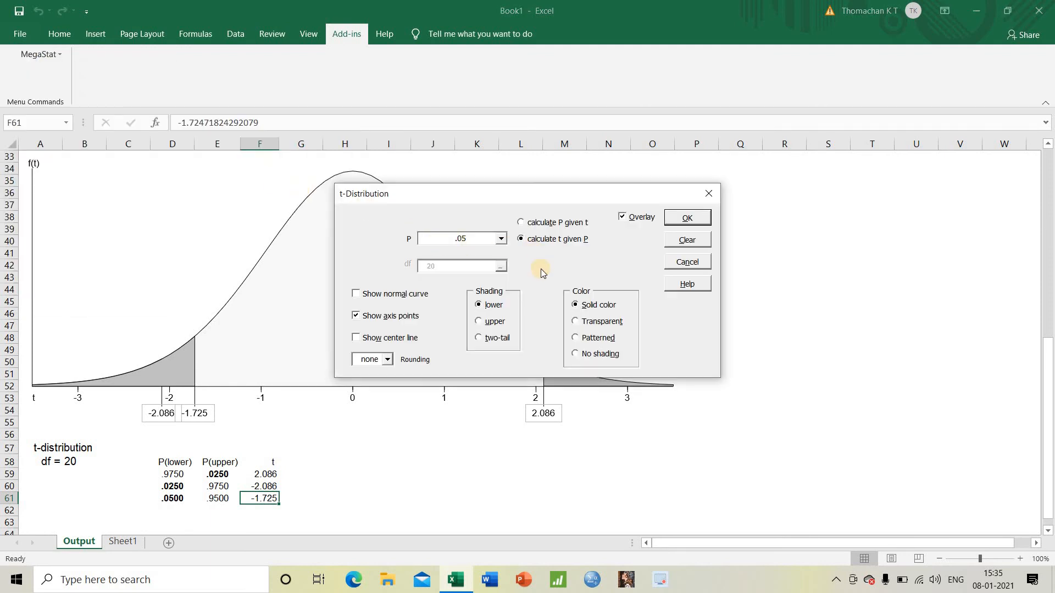
left_click(480, 321)
left_click(685, 217)
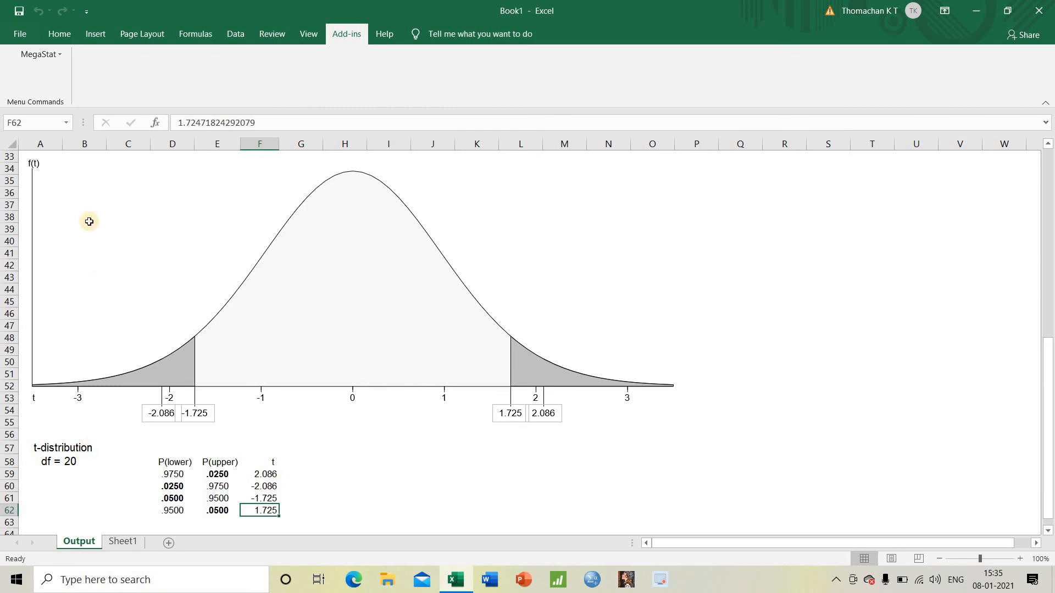
Open MegaStat's t-distribution settings and examine the preset P values available for calculating t.
left_click(32, 55)
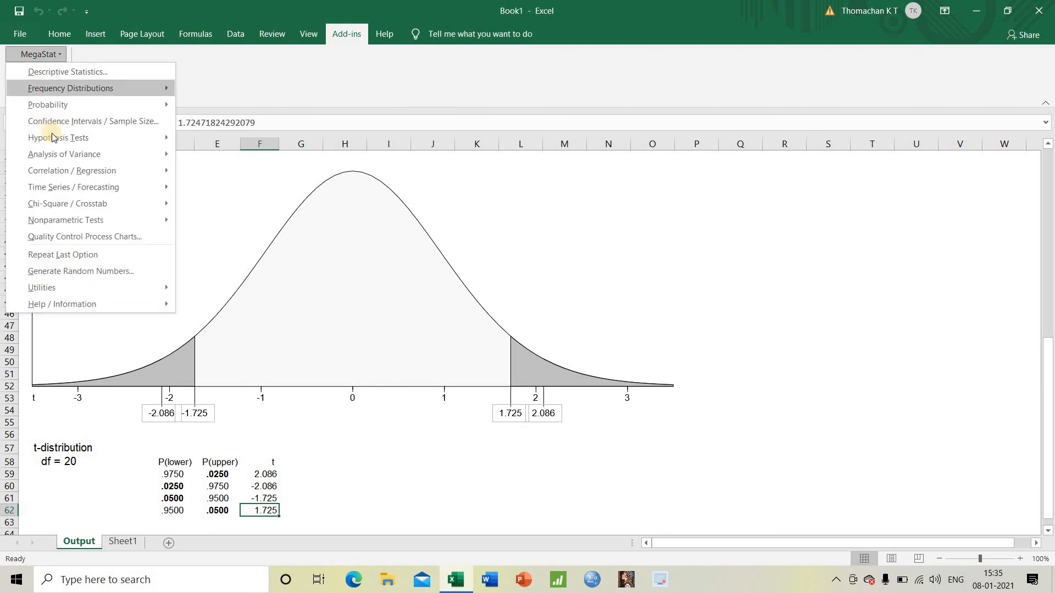
mouse_move(59, 138)
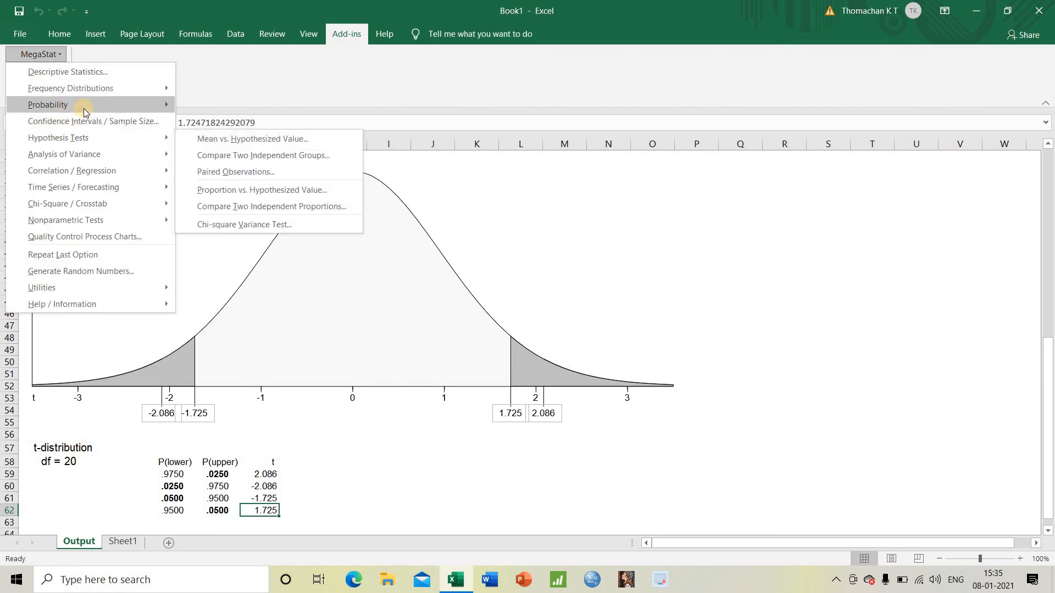
mouse_move(83, 106)
left_click(228, 177)
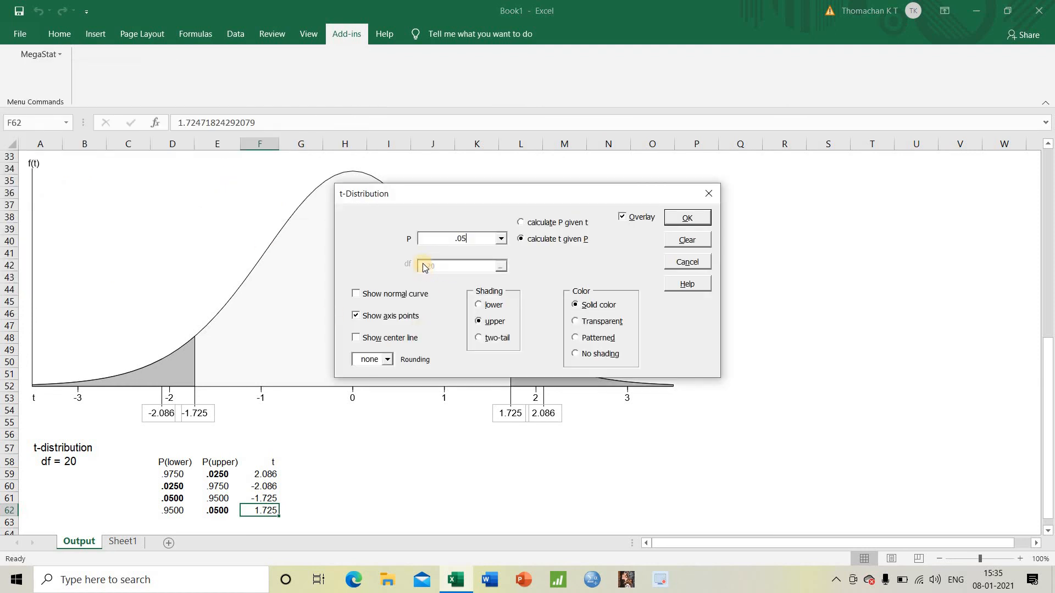
left_click(500, 239)
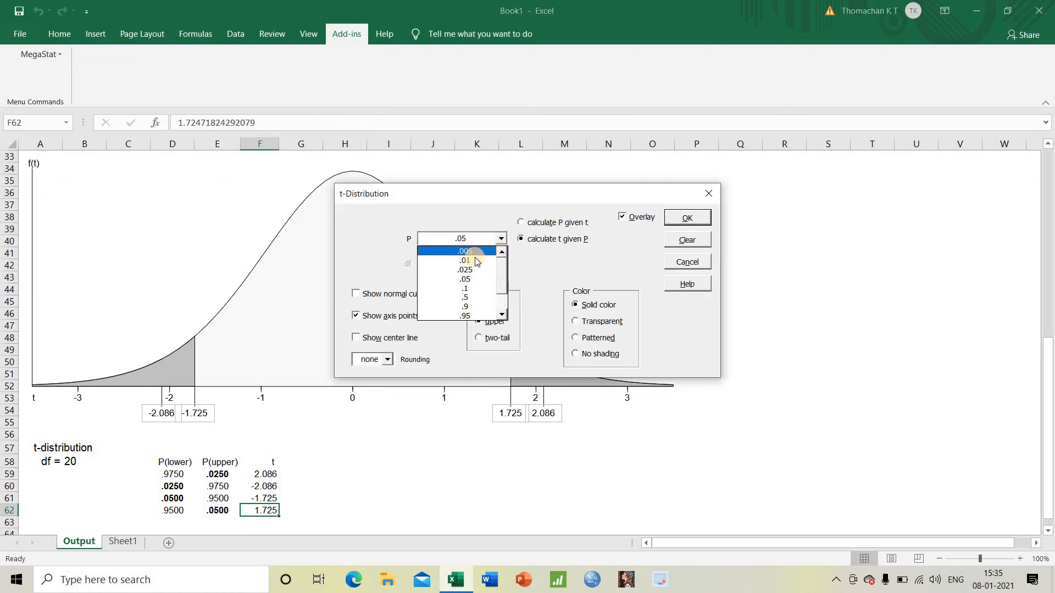
left_click(461, 220)
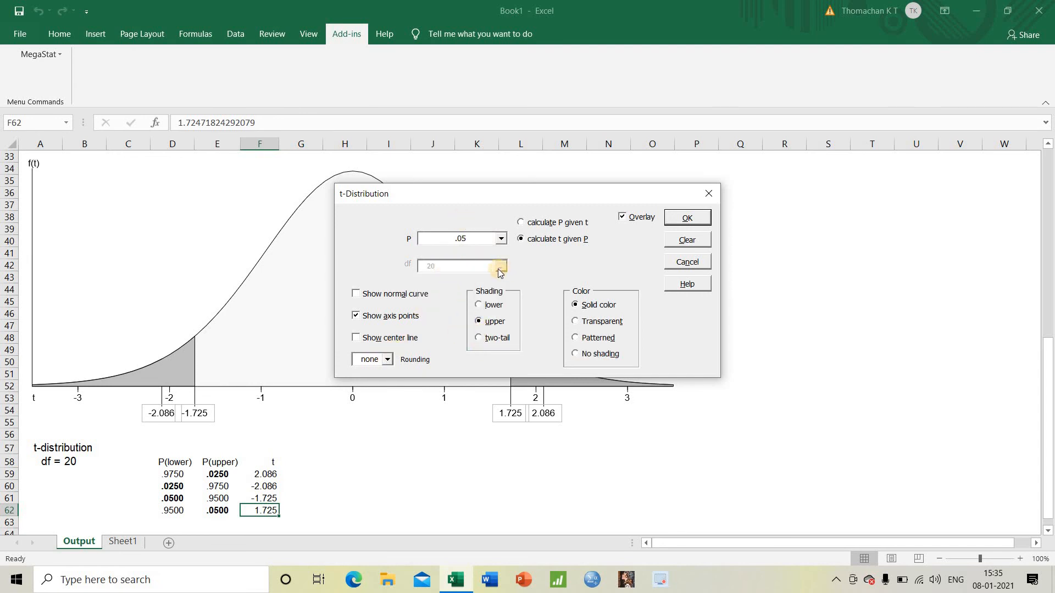
Compare the options for calculating P given t and t given P, including two-tail shading, and close the t-distribution settings without plotting.
left_click(521, 222)
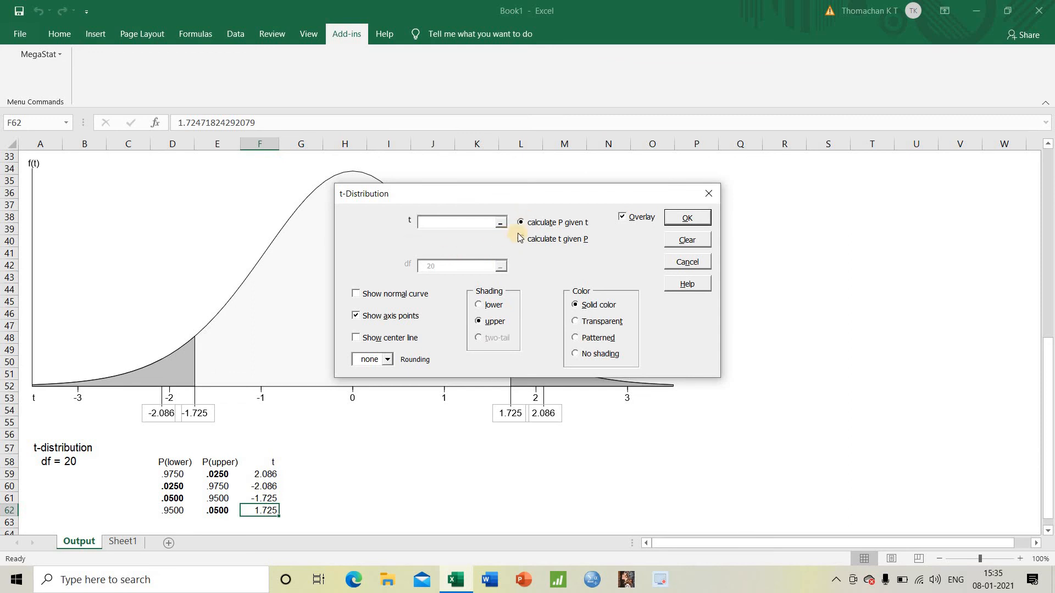
left_click(519, 239)
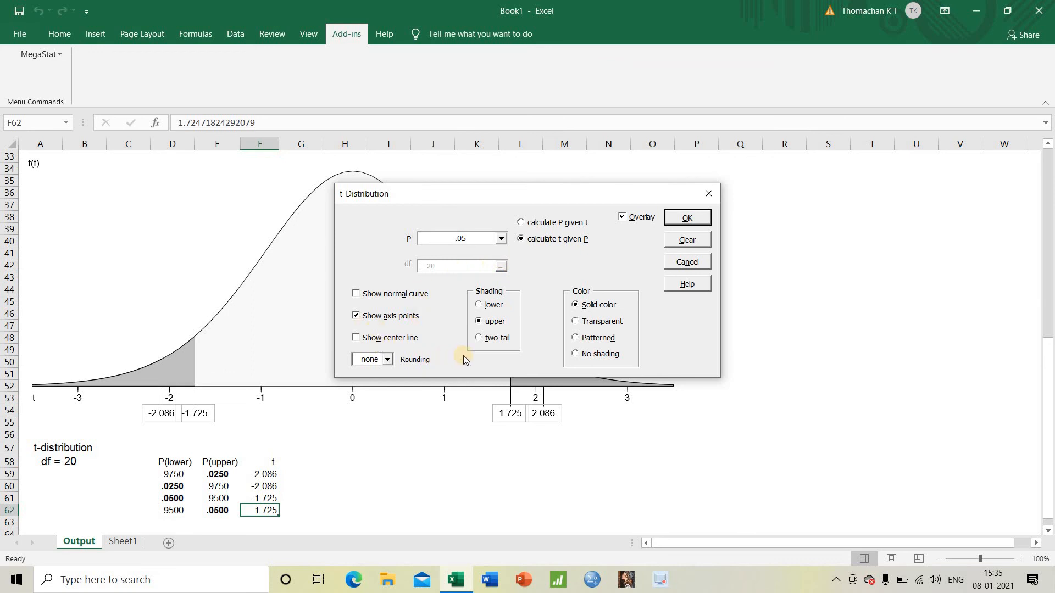
left_click(479, 337)
left_click(521, 223)
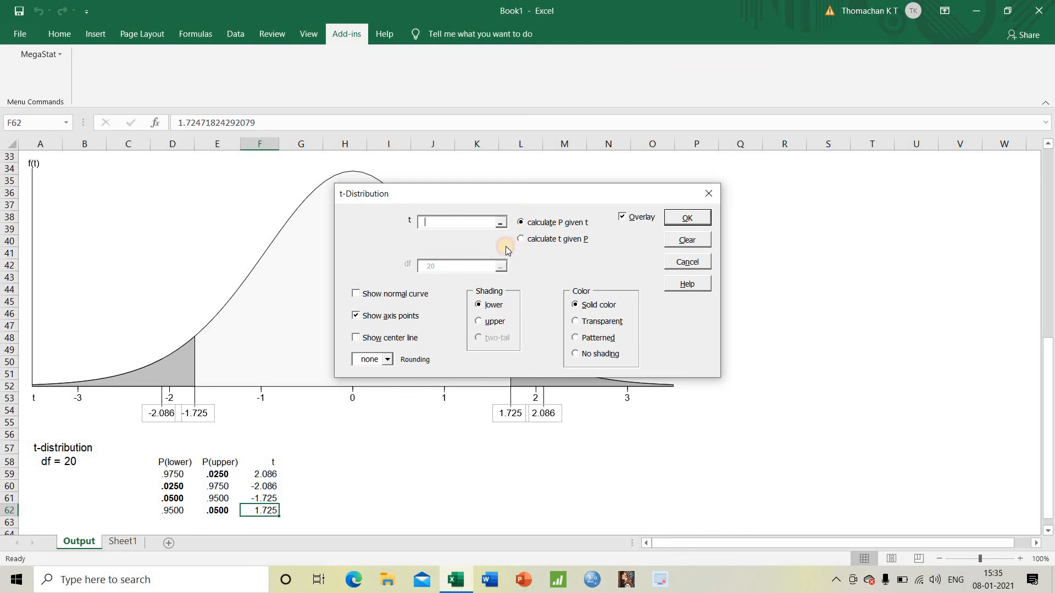
left_click(519, 239)
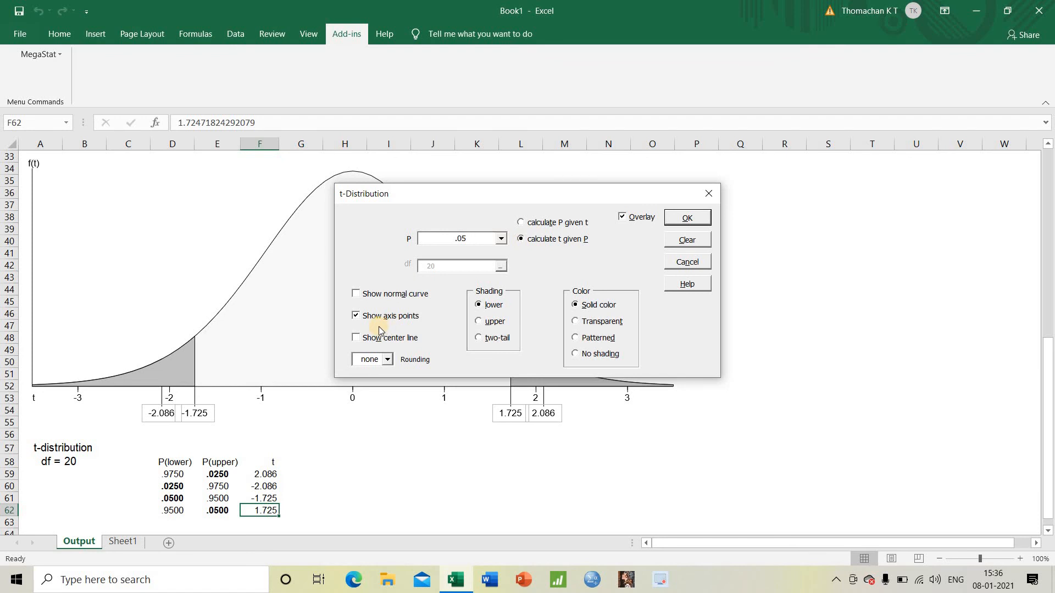
left_click(707, 194)
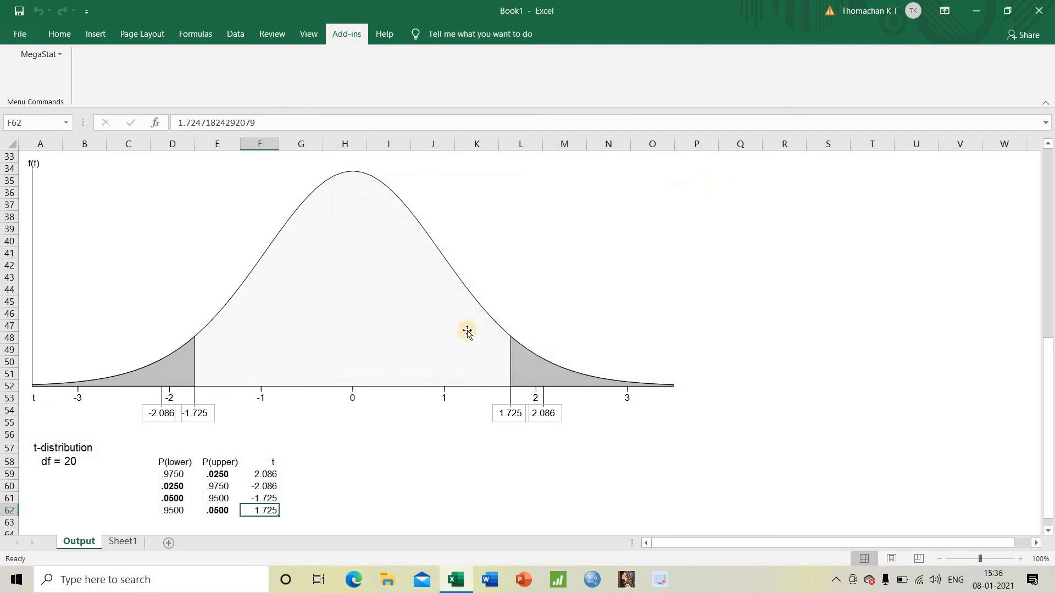